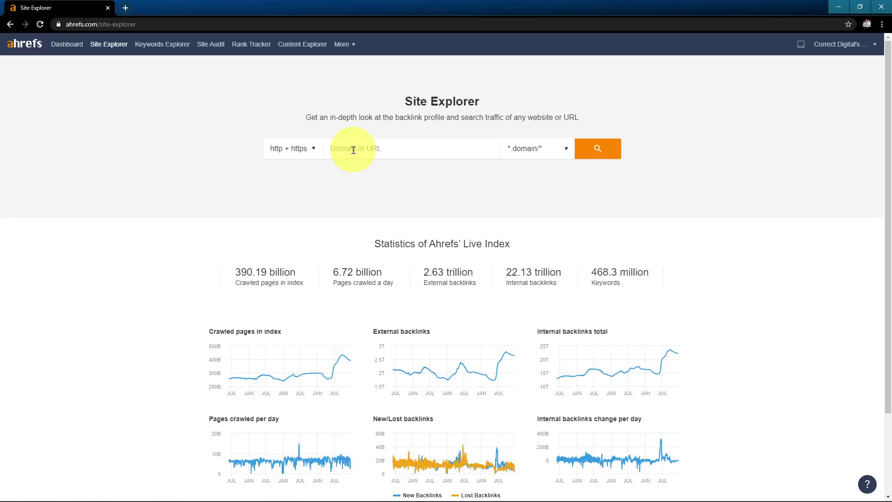
# Step: Run Site Explorer on ahrefs.com to load its overview (DR 90, 3.95M backlinks)
pyautogui.click(353, 149)
pyautogui.write('ahrefs.co')
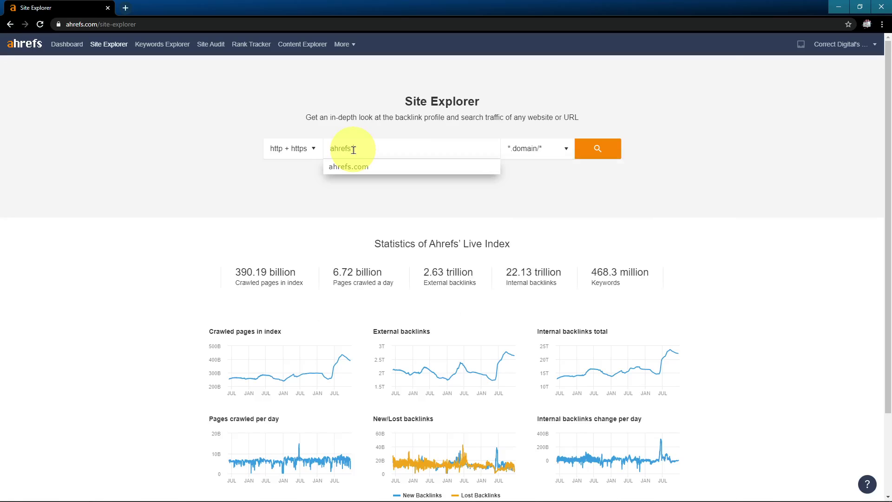
pyautogui.write('m')
pyautogui.press('Return')
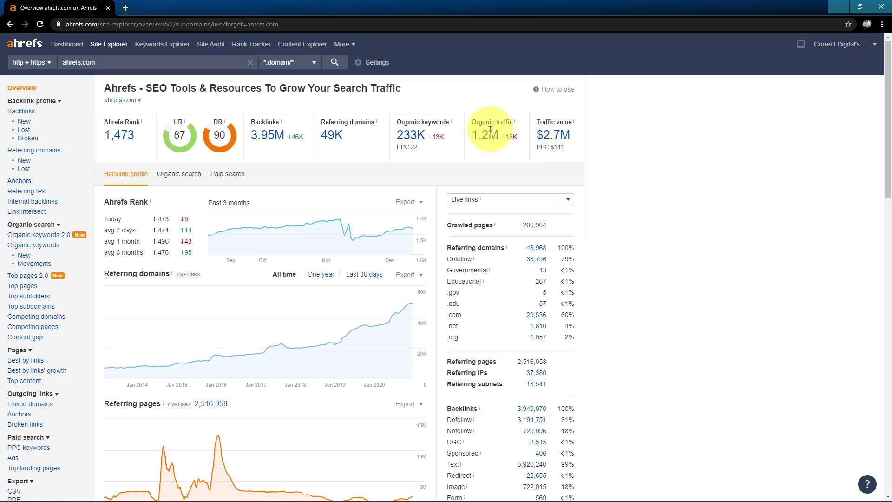
pyautogui.doubleClick(474, 134)
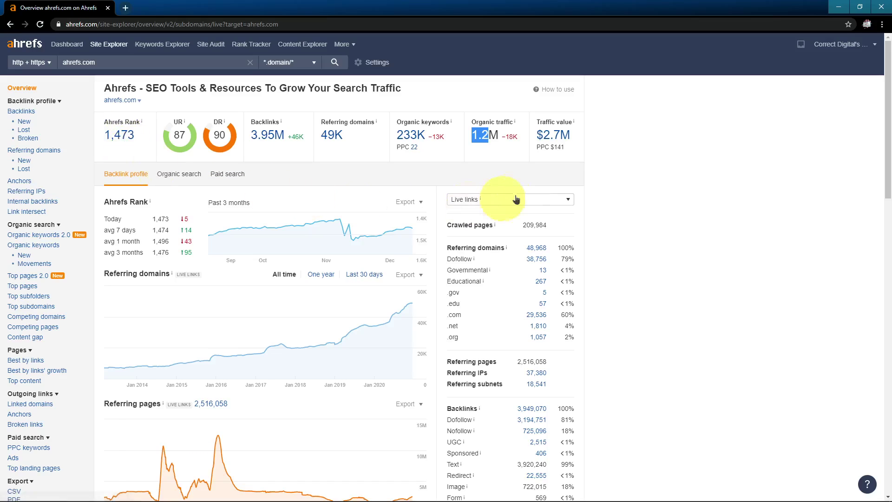
pyautogui.click(640, 170)
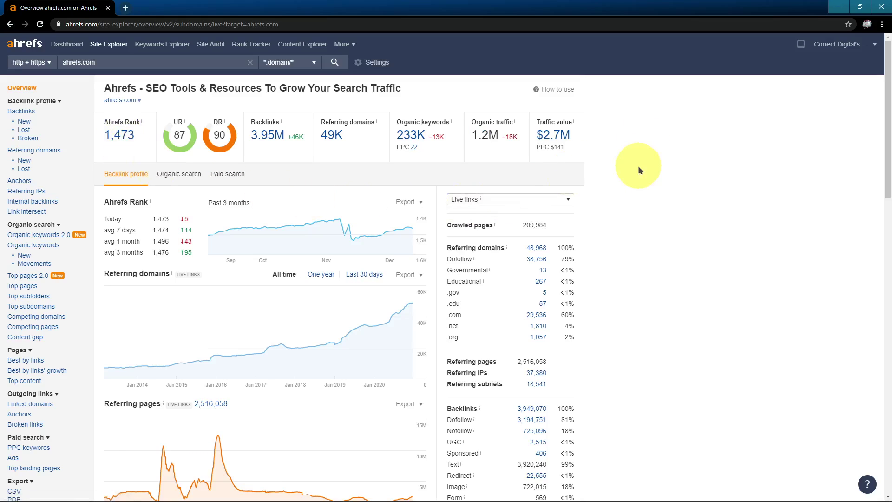
pyautogui.moveTo(489, 135); pyautogui.dragTo(474, 134)
pyautogui.click(657, 196)
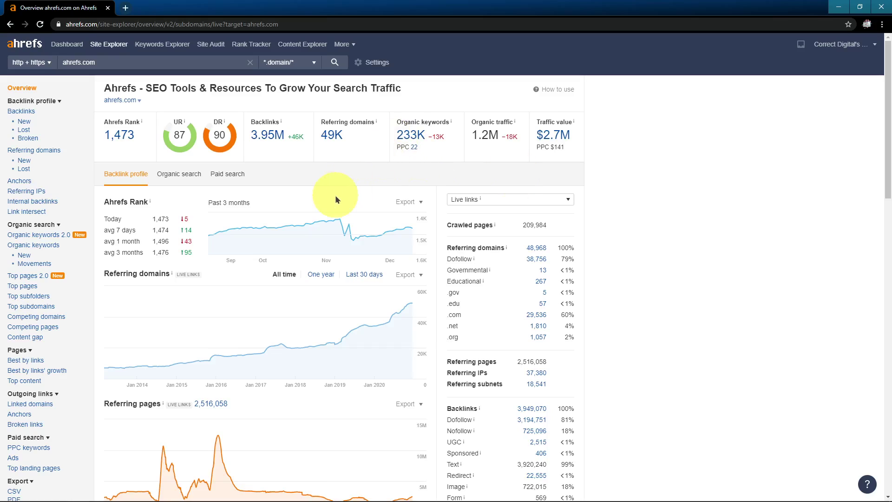
# Step: Scroll the ahrefs.com backlink profile down to the New & lost backlinks and CTLDs charts
pyautogui.scroll(-1, 337, 200)
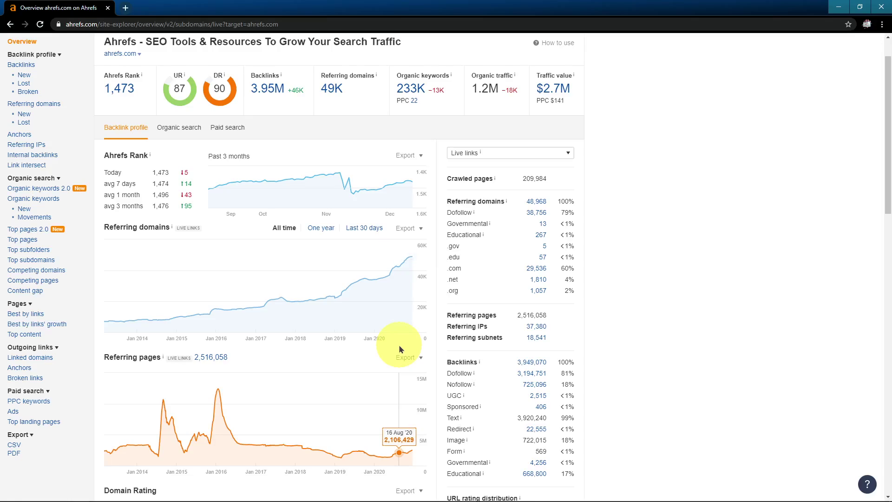
pyautogui.scroll(1, 346, 362)
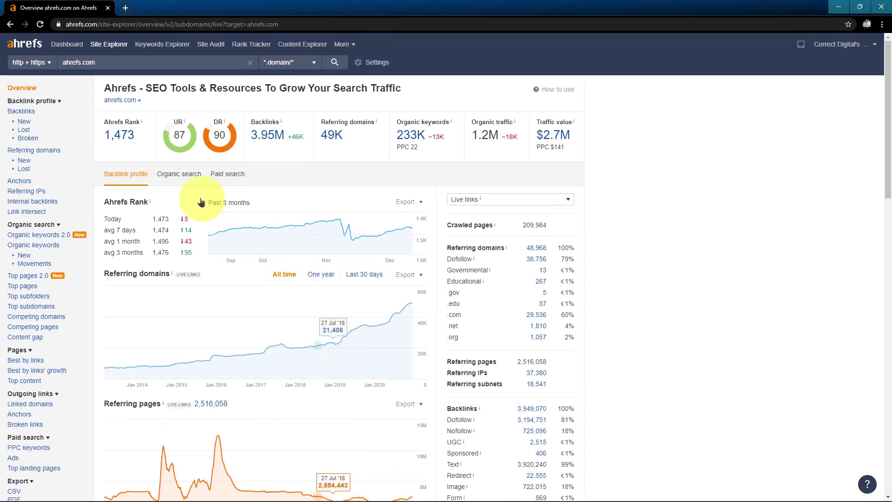
pyautogui.scroll(-2, 227, 328)
pyautogui.scroll(-9, 229, 329)
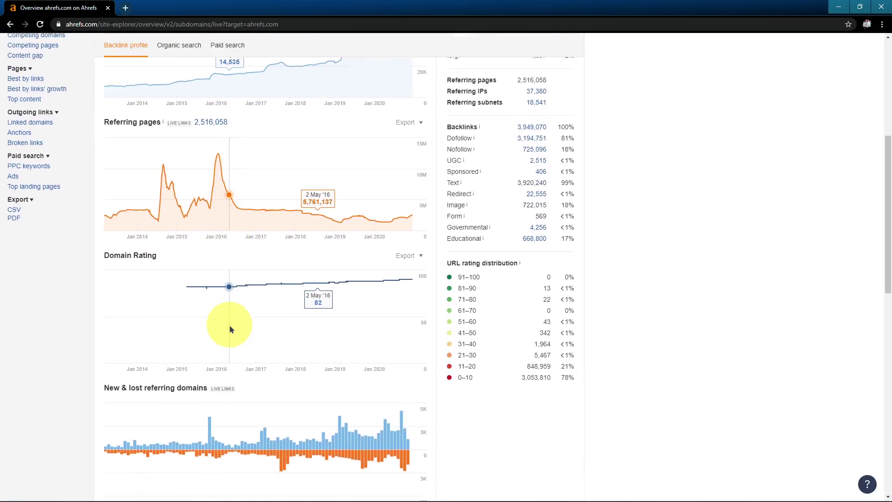
pyautogui.scroll(-4, 230, 329)
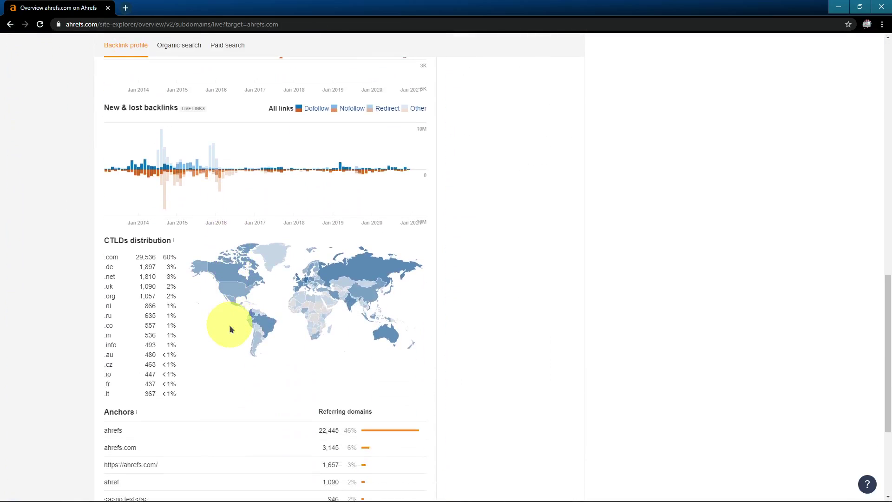
pyautogui.doubleClick(109, 238)
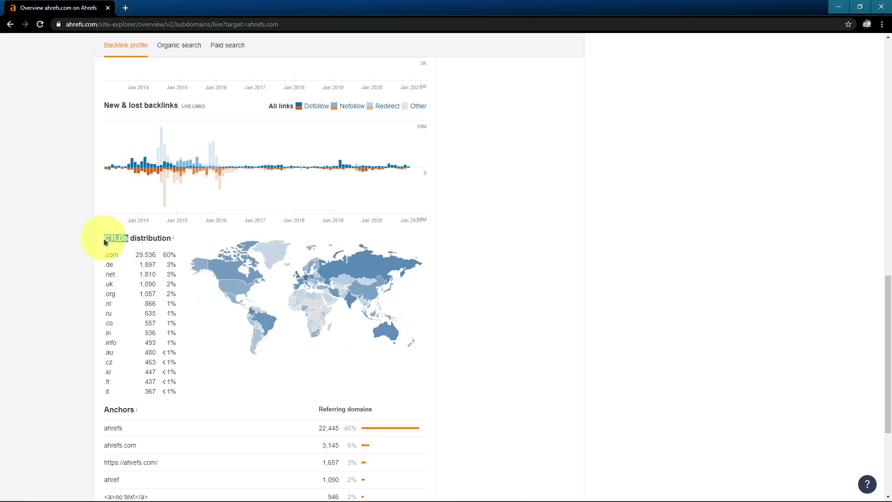
pyautogui.click(84, 254)
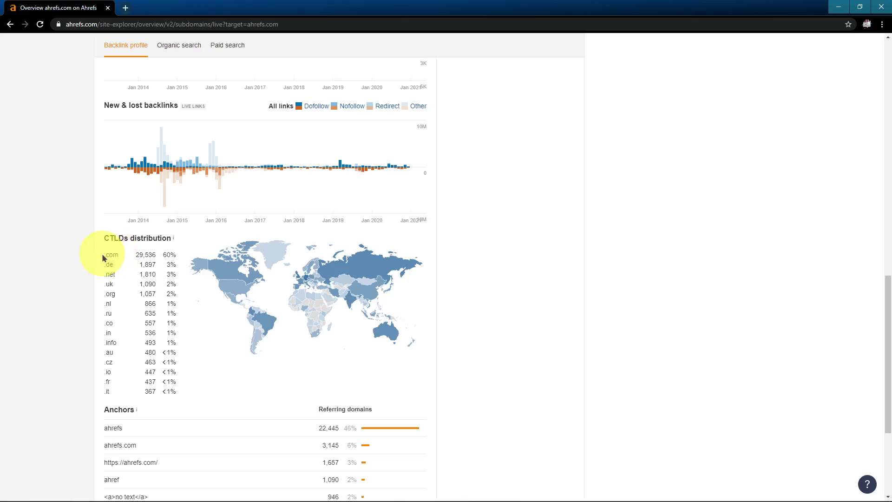
pyautogui.scroll(-1, 69, 302)
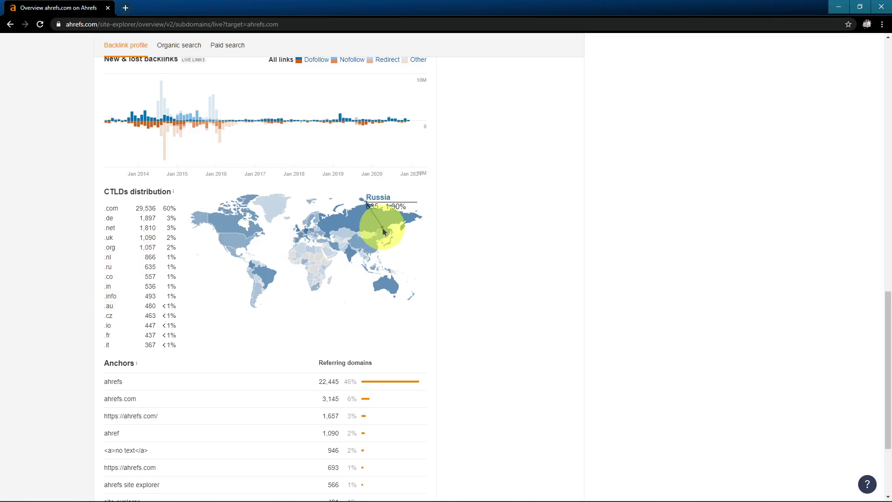
pyautogui.moveTo(112, 291); pyautogui.dragTo(99, 289)
pyautogui.click(98, 291)
pyautogui.moveTo(231, 241)
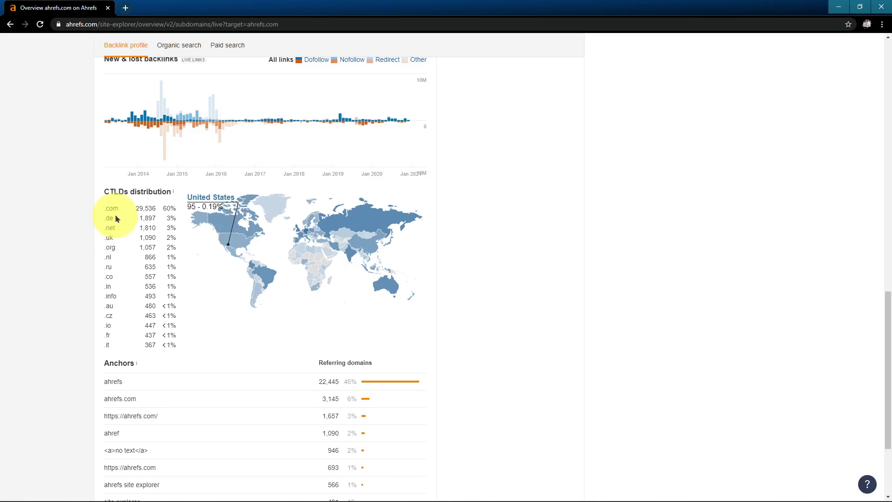
# Step: Review the top anchors for ahrefs.com, then return to the top of the overview
pyautogui.scroll(-3, 46, 296)
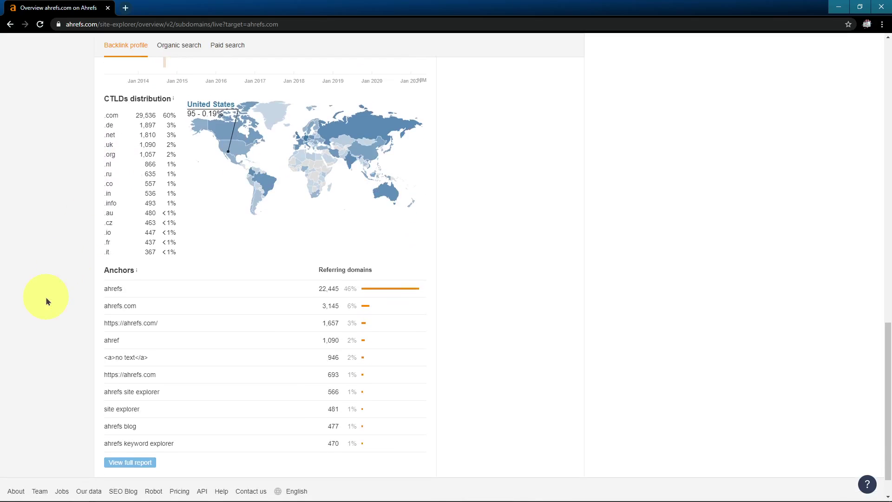
pyautogui.moveTo(118, 233)
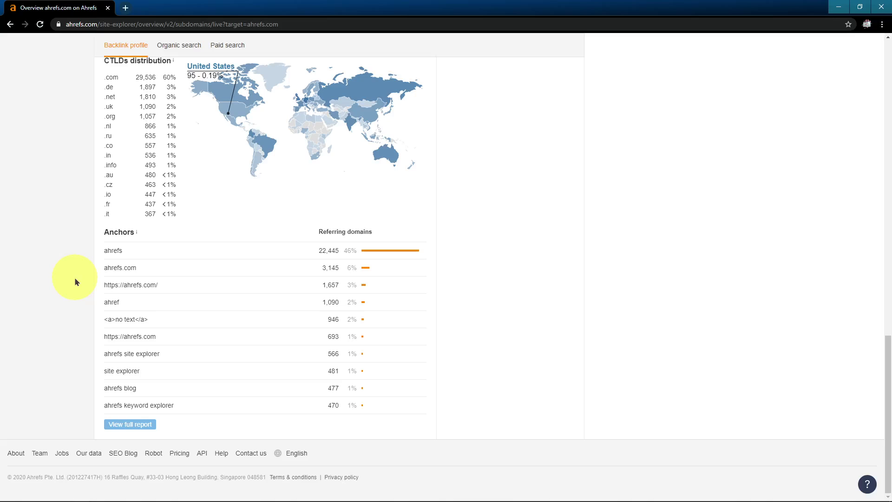
pyautogui.scroll(2, 202, 276)
pyautogui.scroll(10, 201, 276)
pyautogui.scroll(6, 204, 382)
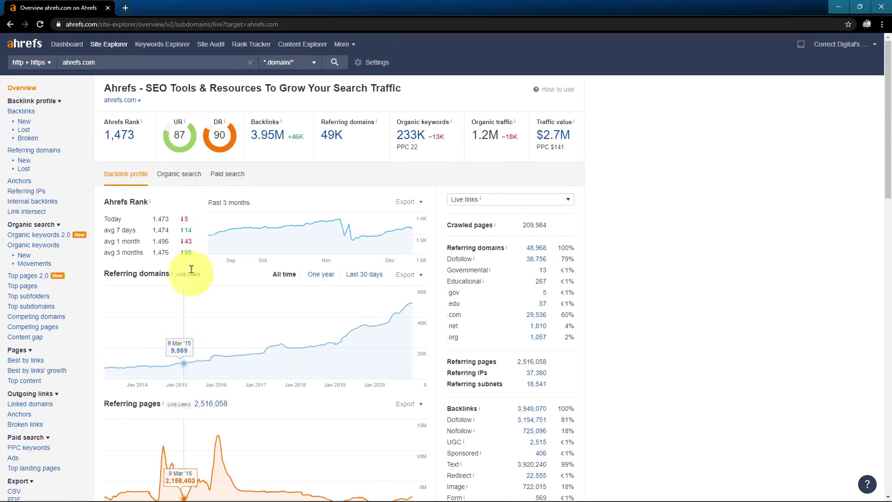
# Step: Show ahrefs.com's organic search charts limited to the last 30 days
pyautogui.click(180, 186)
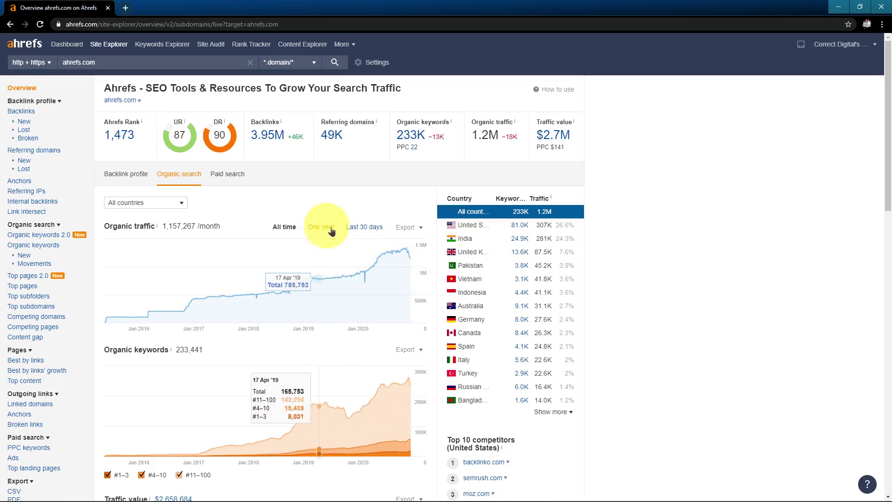
pyautogui.click(354, 232)
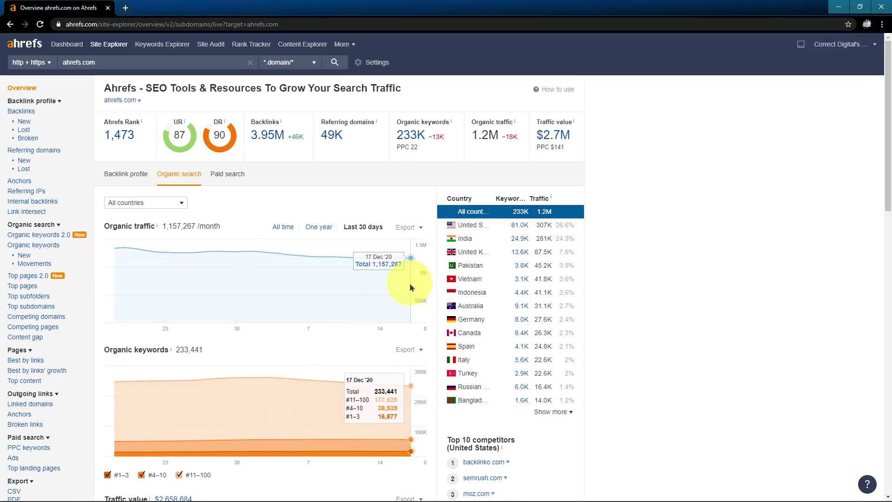
pyautogui.scroll(-2, 411, 287)
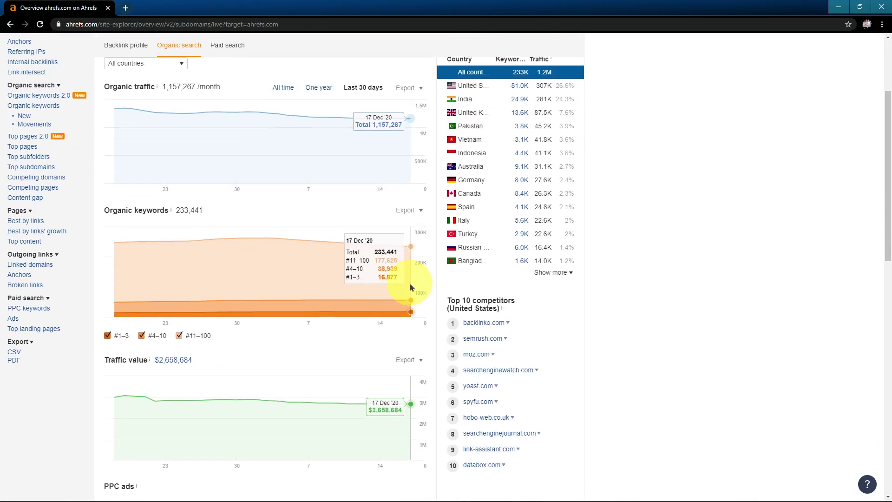
pyautogui.scroll(1, 410, 287)
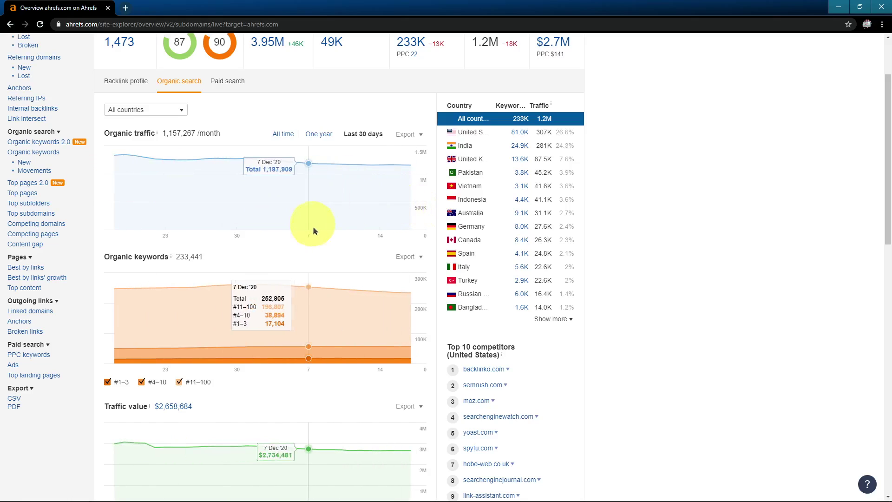
pyautogui.scroll(-1, 308, 259)
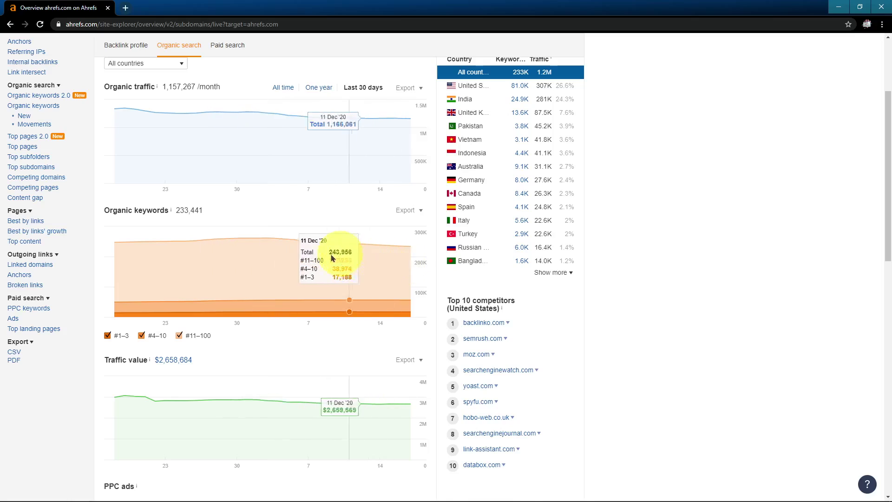
# Step: Hide the #11–100 positions from the organic keywords chart and review the tab
pyautogui.click(180, 336)
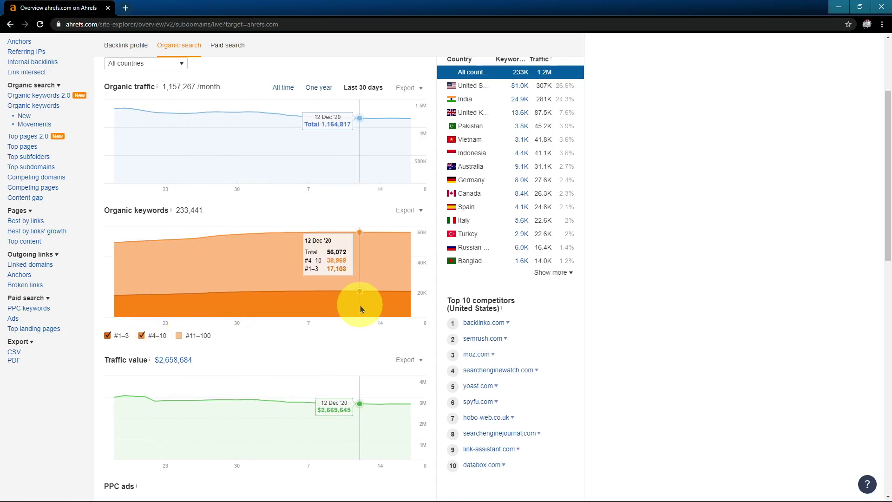
pyautogui.scroll(1, 361, 309)
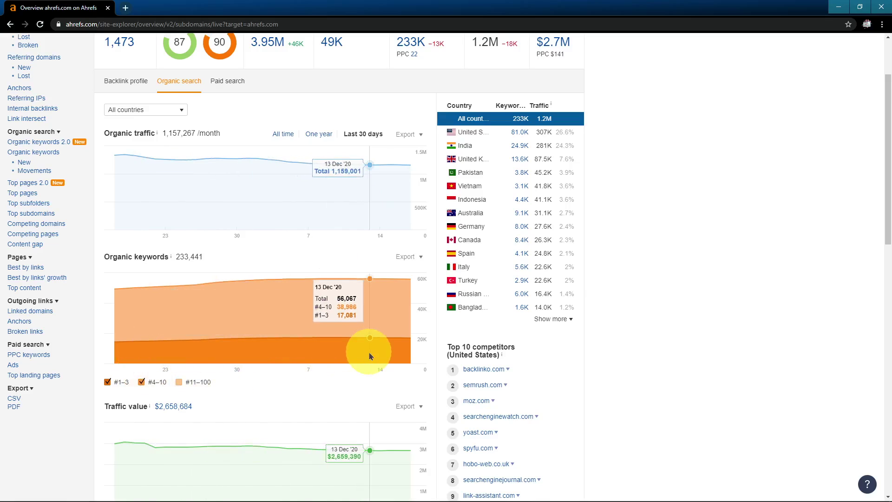
pyautogui.scroll(-1, 369, 356)
pyautogui.scroll(-10, 370, 356)
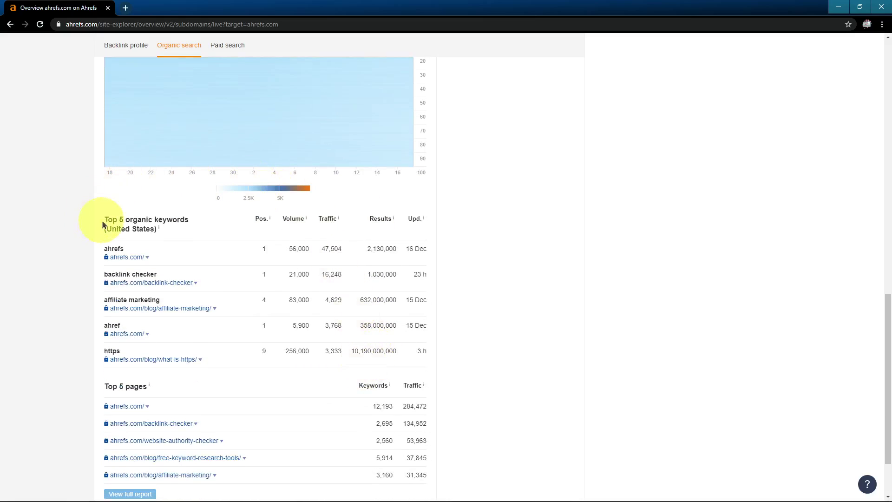
pyautogui.scroll(-2, 88, 251)
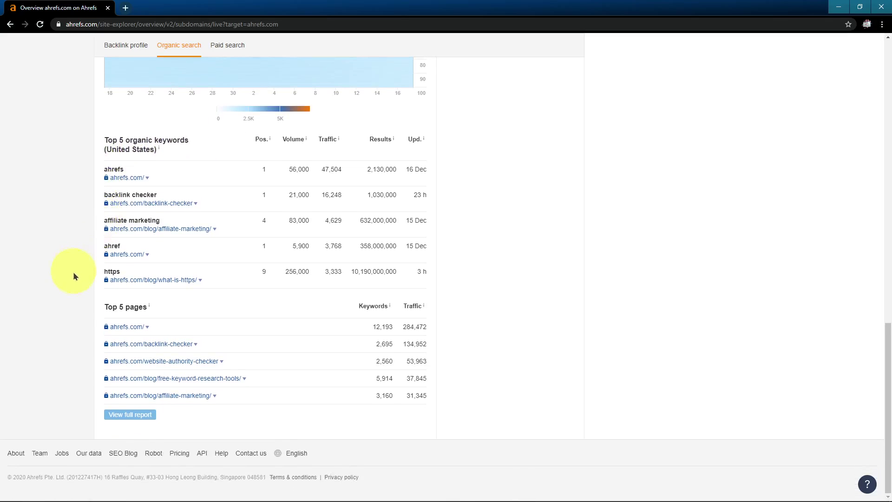
pyautogui.scroll(15, 160, 312)
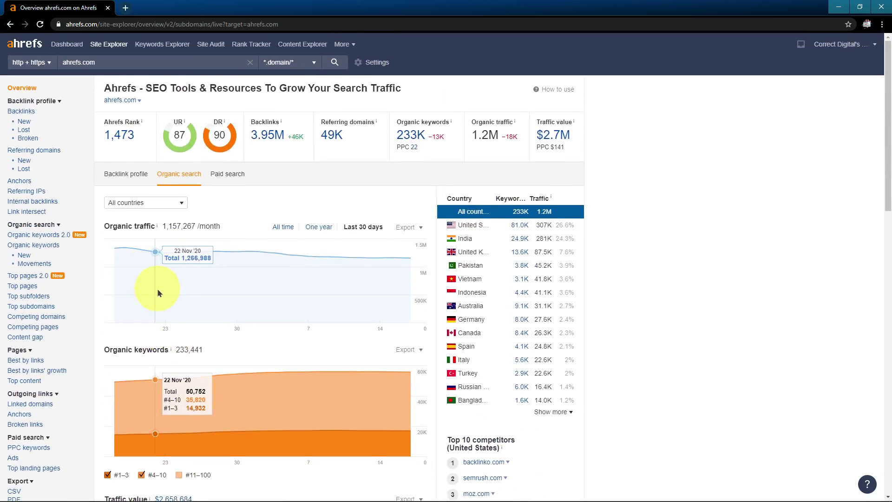
# Step: Look over ahrefs.com's Organic Keywords report, then switch to its Top Pages report
pyautogui.click(37, 246)
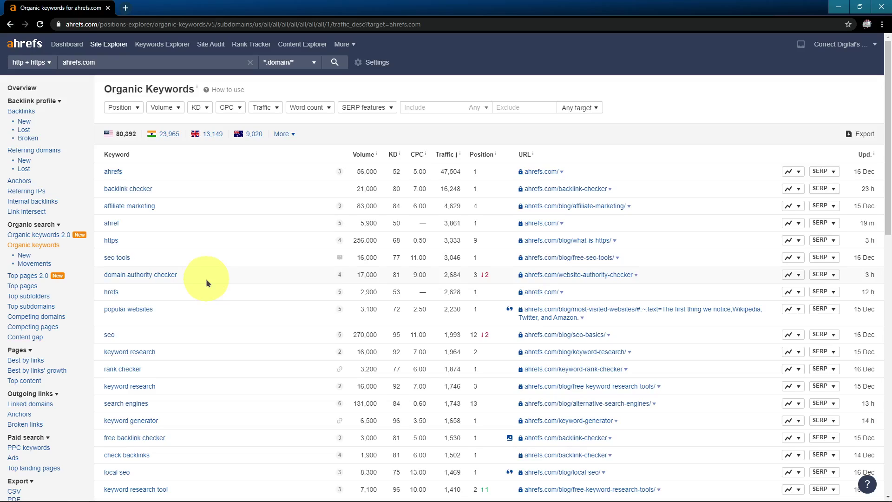
pyautogui.click(21, 287)
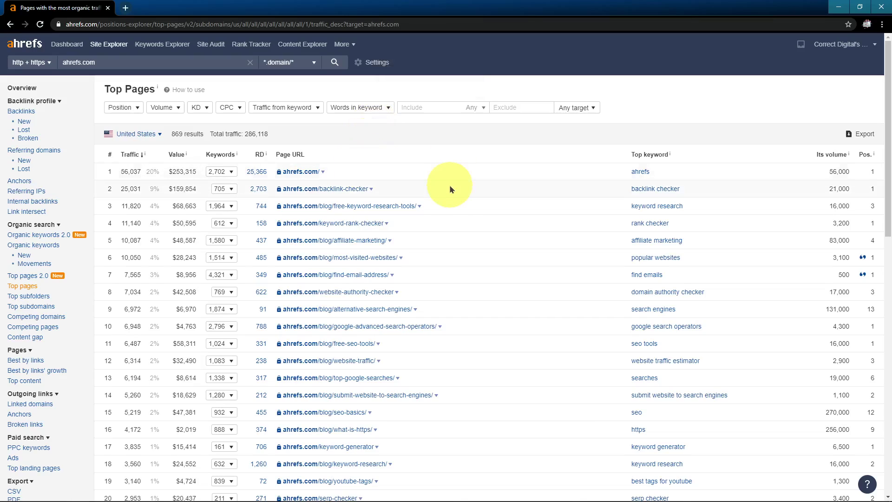
# Step: Reload ahrefs.com's Top Pages report and scroll down to /backlink-checker with 25,031 visits
pyautogui.click(27, 286)
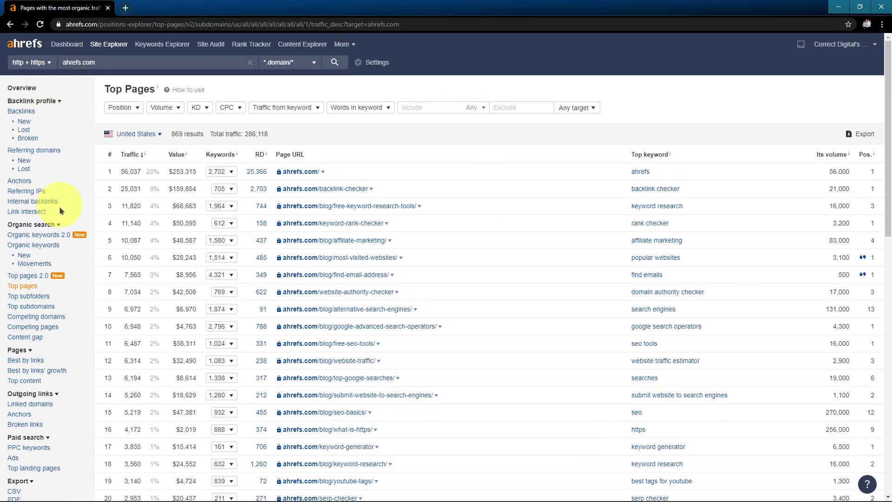
pyautogui.scroll(-1, 84, 271)
pyautogui.scroll(-1, 84, 271)
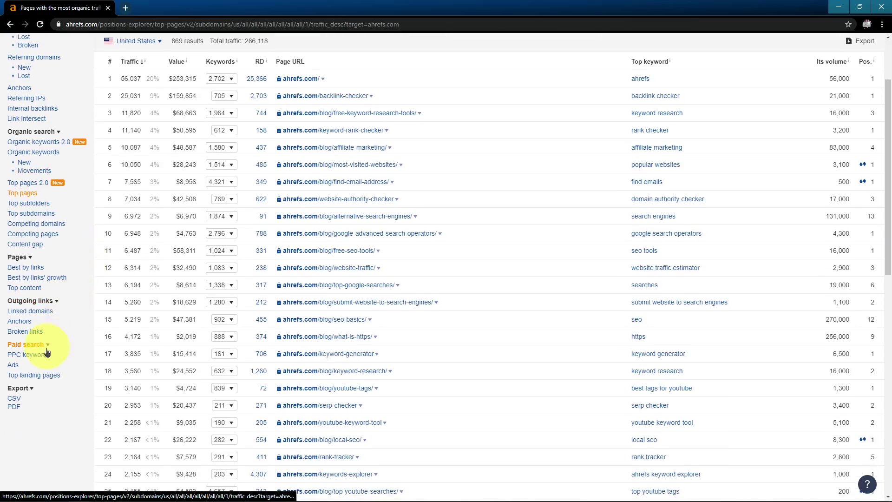
# Step: Open ahrefs.com's outgoing Anchors report and sort its 17,524 phrases by internal links
pyautogui.click(23, 325)
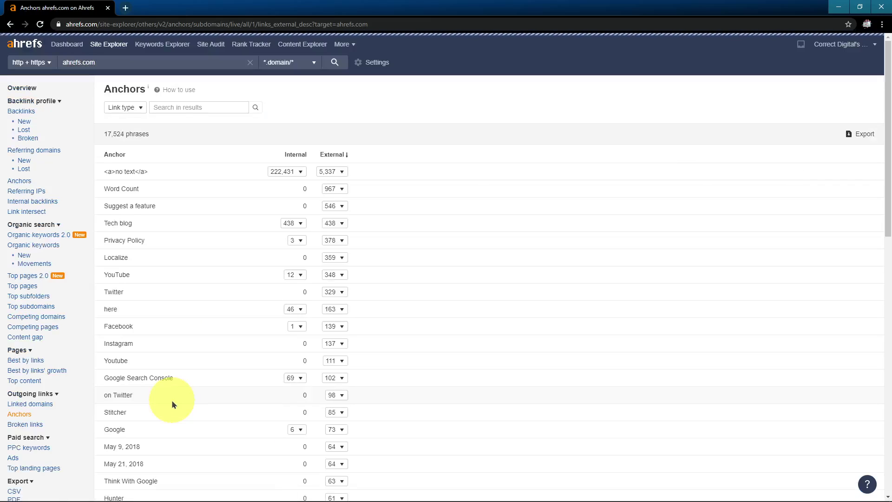
pyautogui.scroll(-2, 171, 400)
pyautogui.scroll(2, 171, 400)
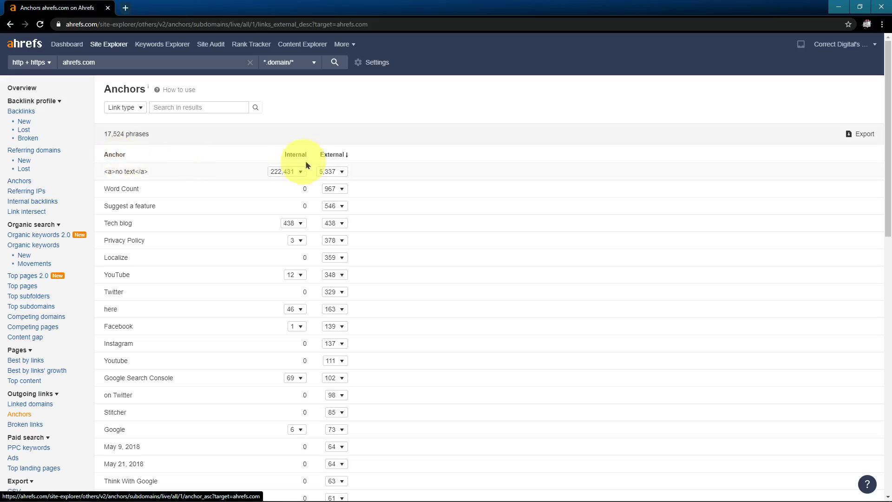
pyautogui.click(293, 156)
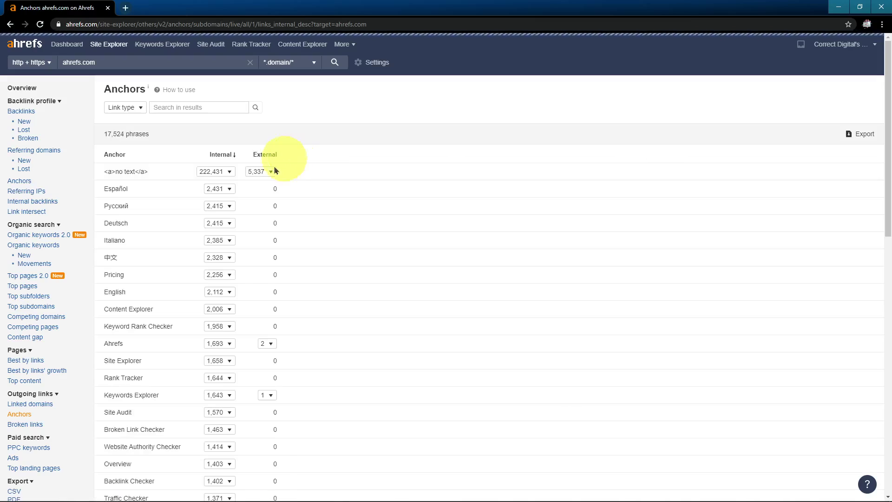
# Step: Review ahrefs.com's Paid search overview (22 paid keywords), then select the target domain to replace it
pyautogui.click(23, 89)
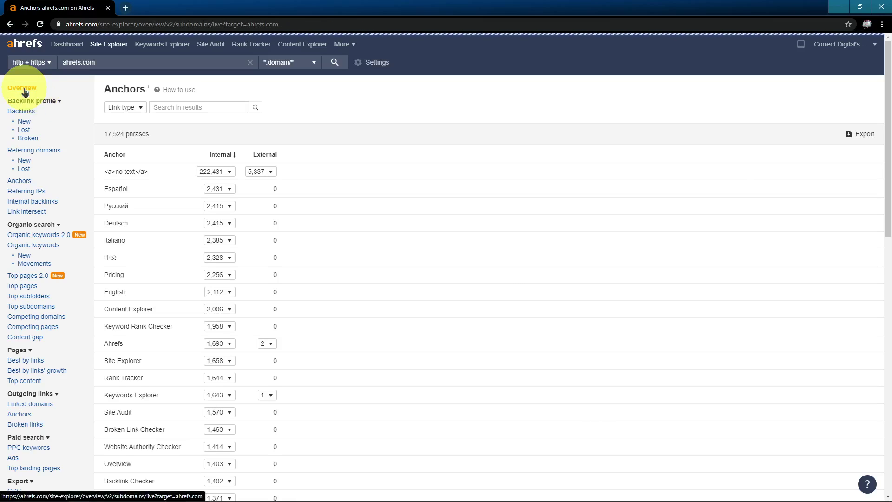
pyautogui.click(231, 176)
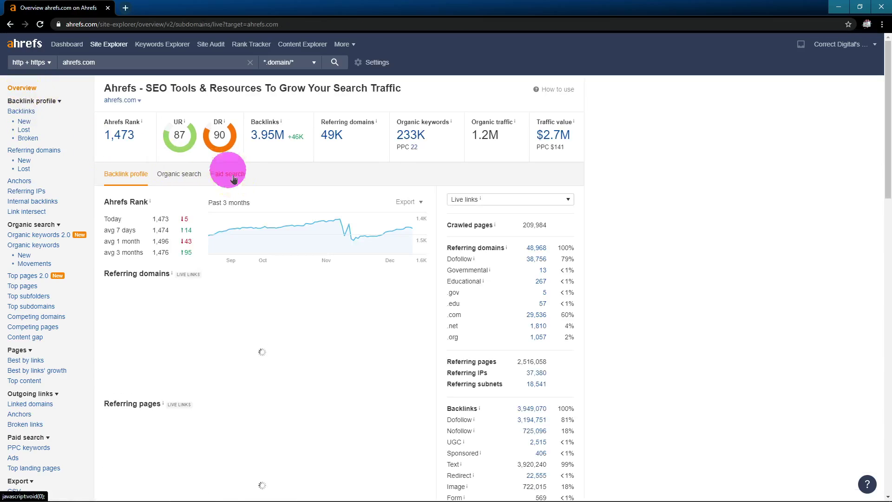
pyautogui.scroll(-3, 307, 212)
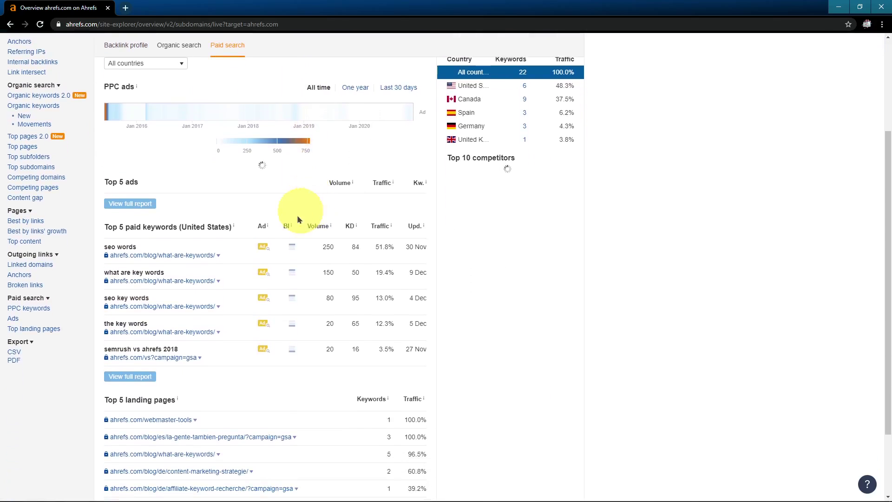
pyautogui.scroll(-3, 122, 238)
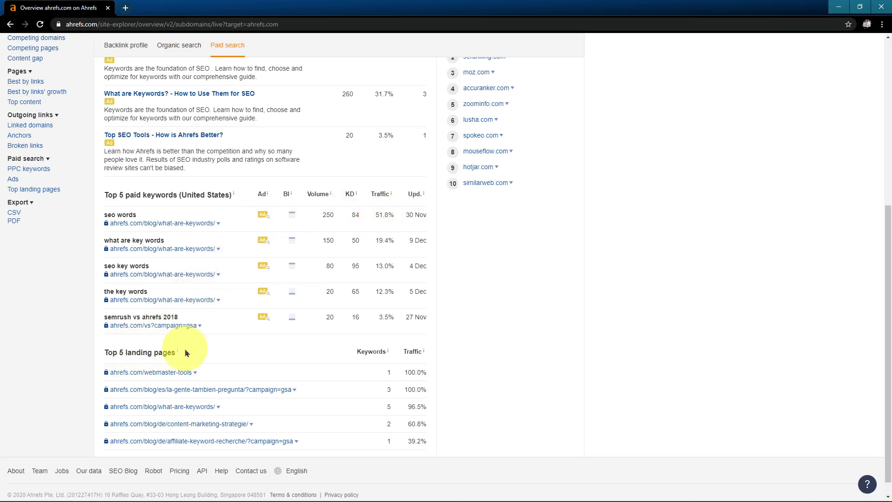
pyautogui.scroll(6, 95, 357)
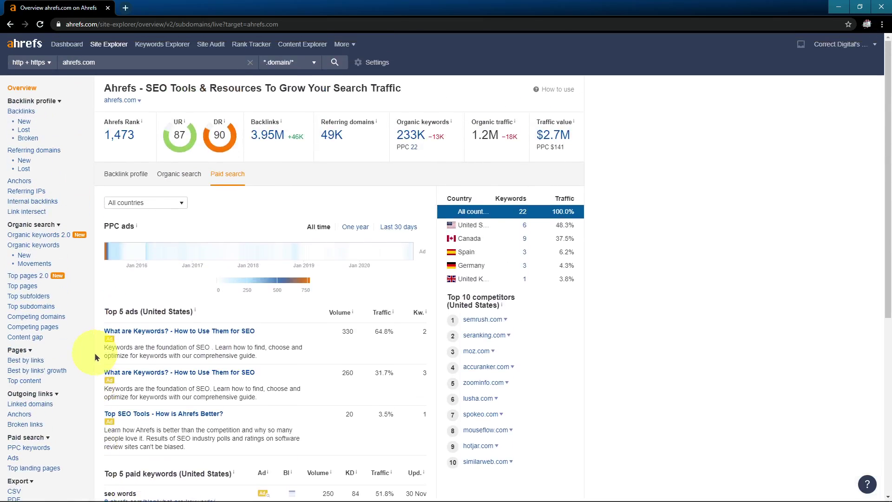
pyautogui.scroll(-4, 95, 357)
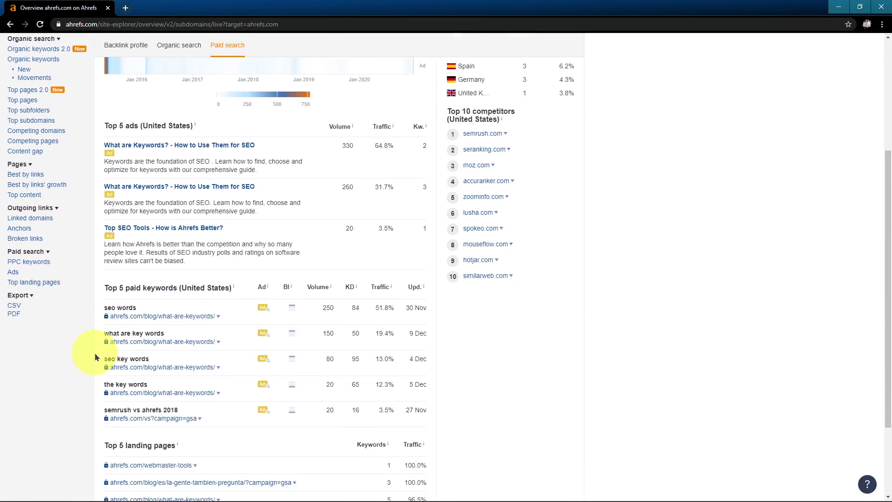
pyautogui.scroll(4, 94, 357)
pyautogui.moveTo(94, 63); pyautogui.dragTo(55, 63)
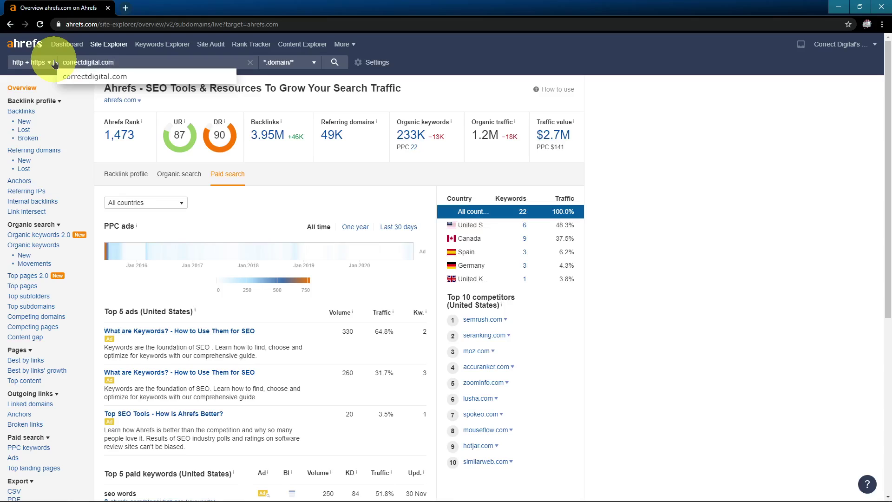
# Step: Run Site Explorer on correctdigital.com and review its backlinks: DR 32, 1.64K backlinks, 78 referring domains
pyautogui.press('Return')
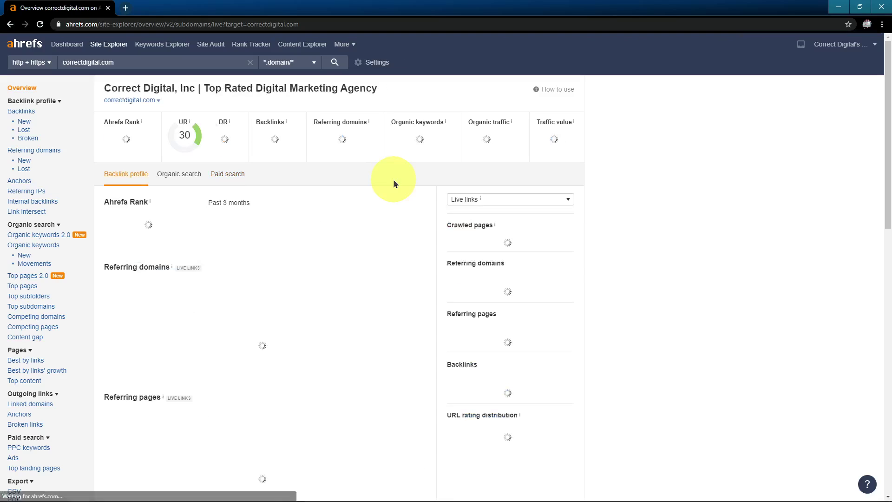
pyautogui.click(480, 169)
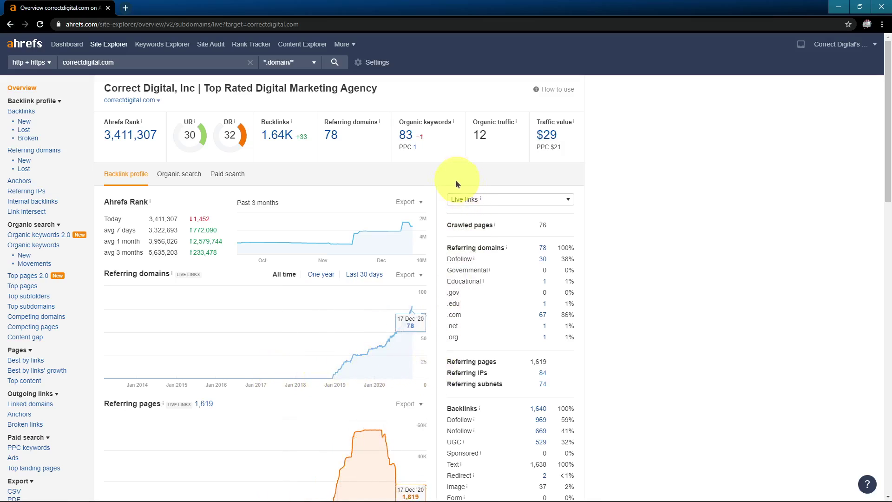
pyautogui.scroll(-8, 441, 180)
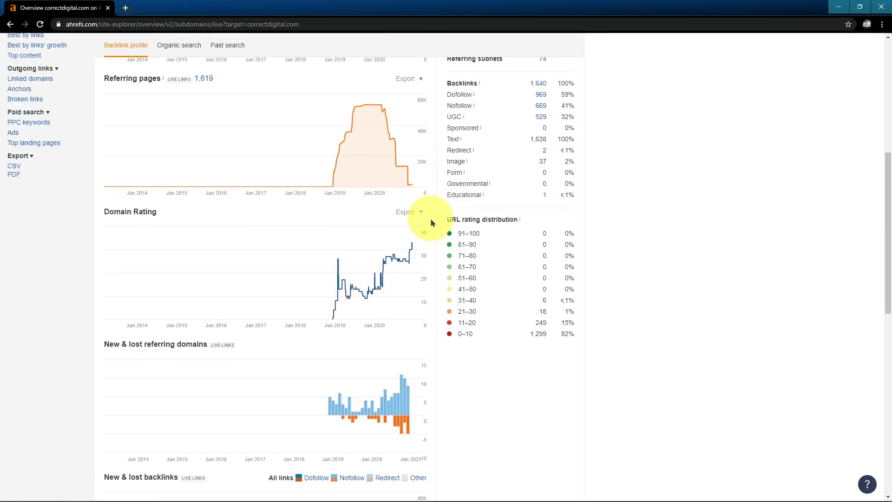
pyautogui.scroll(-7, 430, 219)
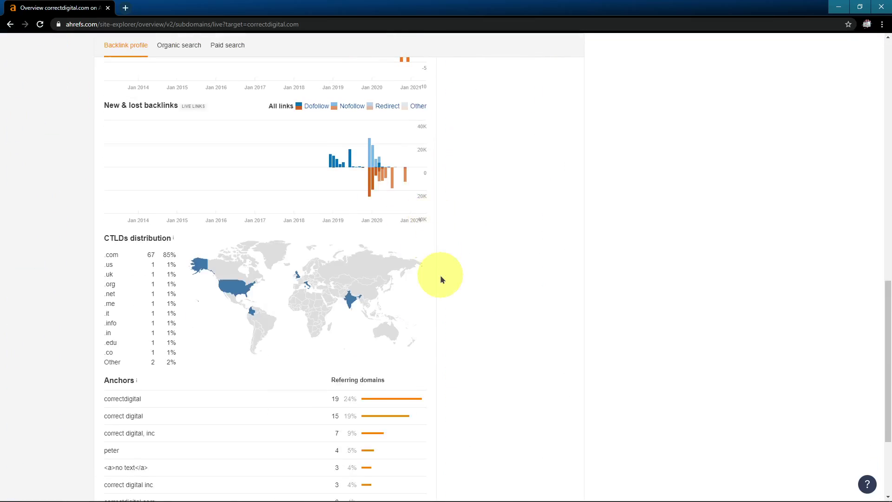
pyautogui.scroll(-3, 440, 275)
pyautogui.scroll(15, 440, 275)
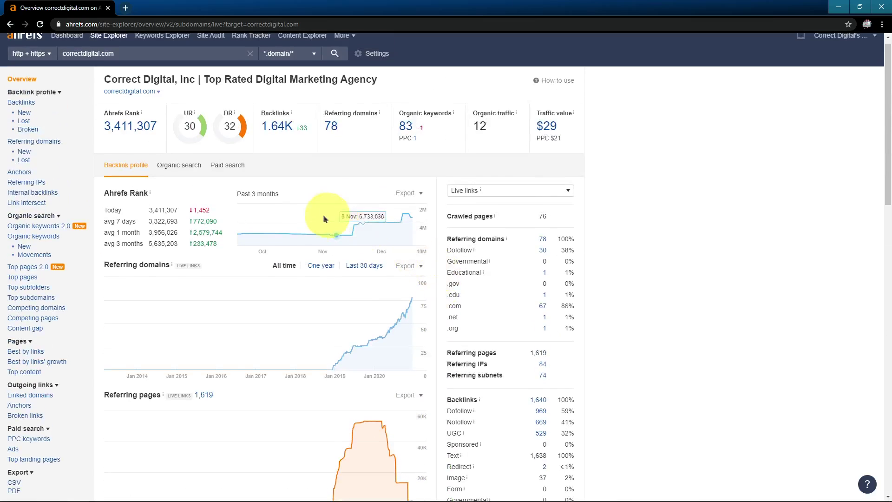
# Step: Open correctdigital.com's Paid search tab with its one keyword, 'advertising agency fort lauderdale'
pyautogui.click(224, 175)
pyautogui.scroll(-1, 186, 295)
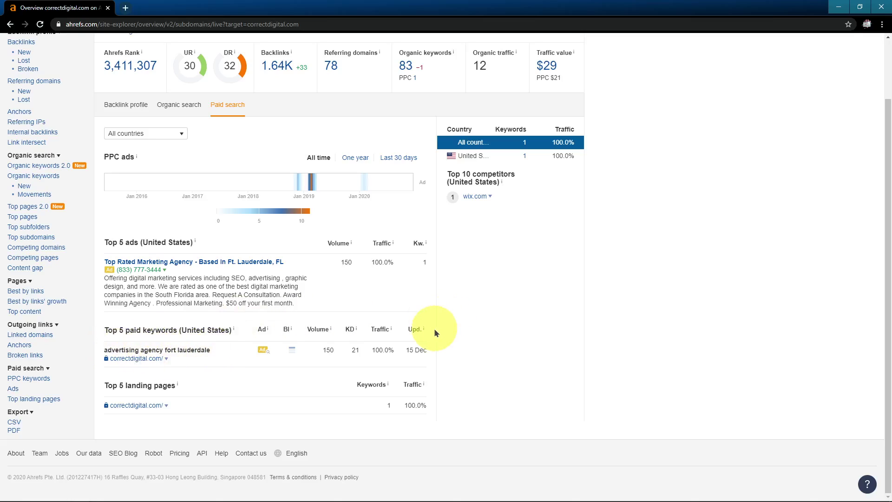
pyautogui.scroll(2, 437, 332)
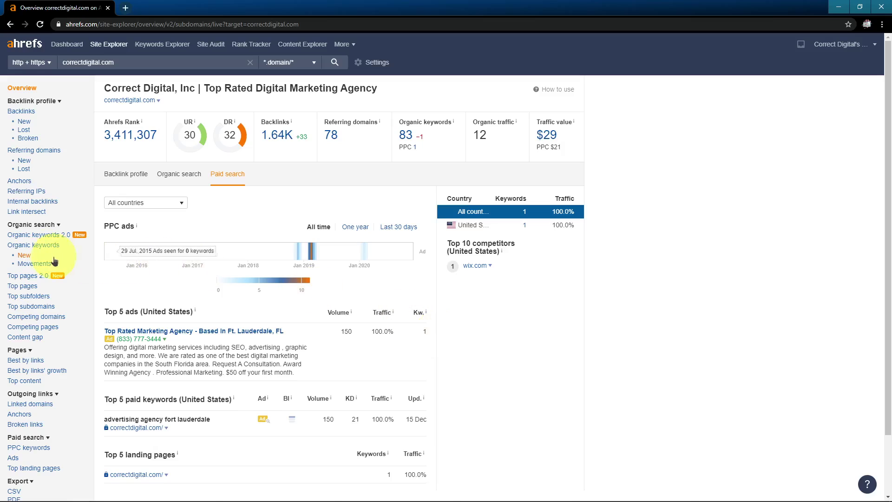
# Step: Review correctdigital.com's 74 US organic keywords, led by 'safe lists' at position 10
pyautogui.click(39, 248)
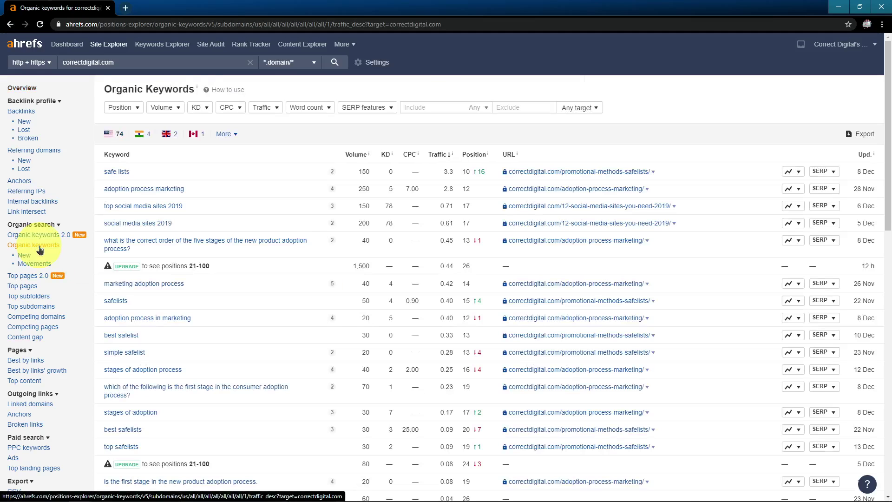
pyautogui.scroll(-2, 308, 327)
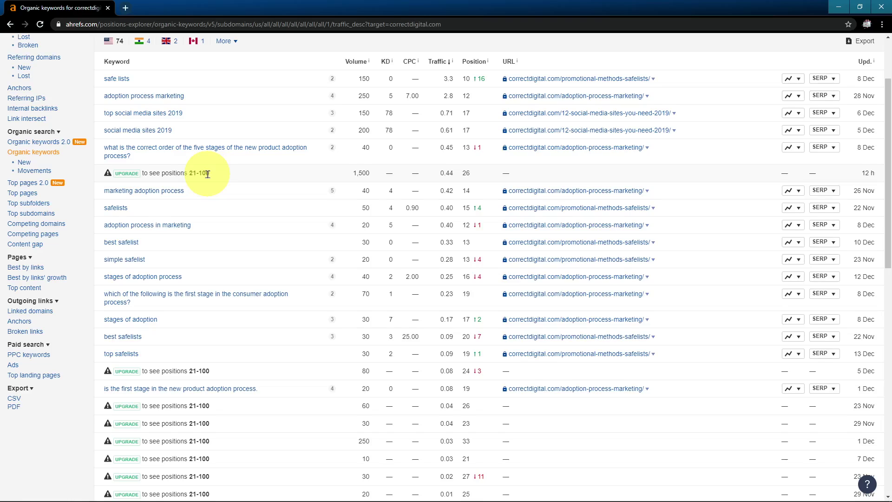
pyautogui.scroll(-3, 285, 437)
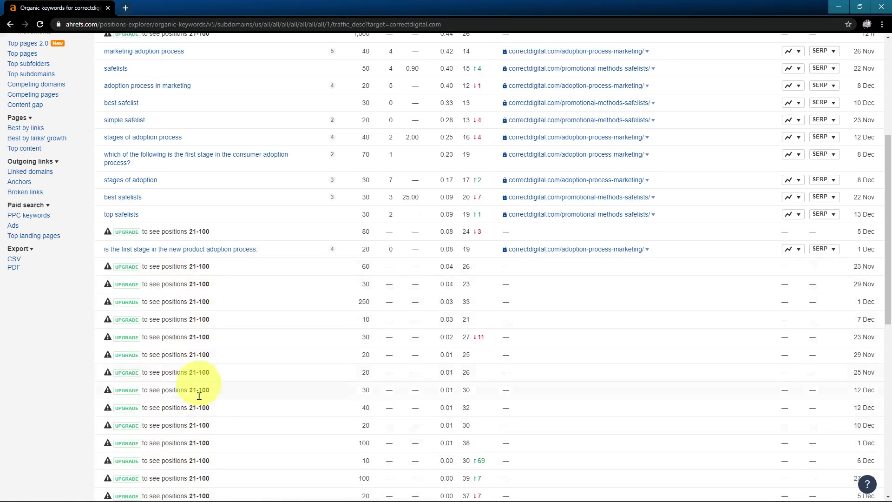
pyautogui.scroll(-2, 408, 433)
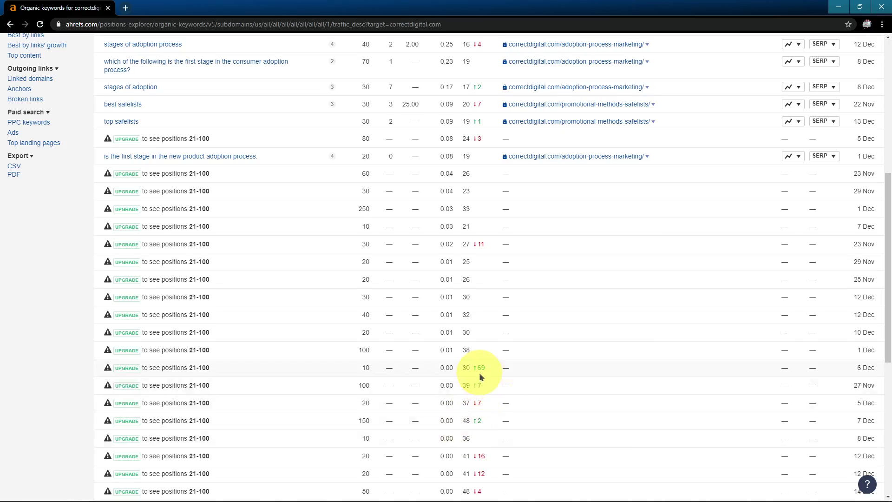
pyautogui.scroll(7, 481, 377)
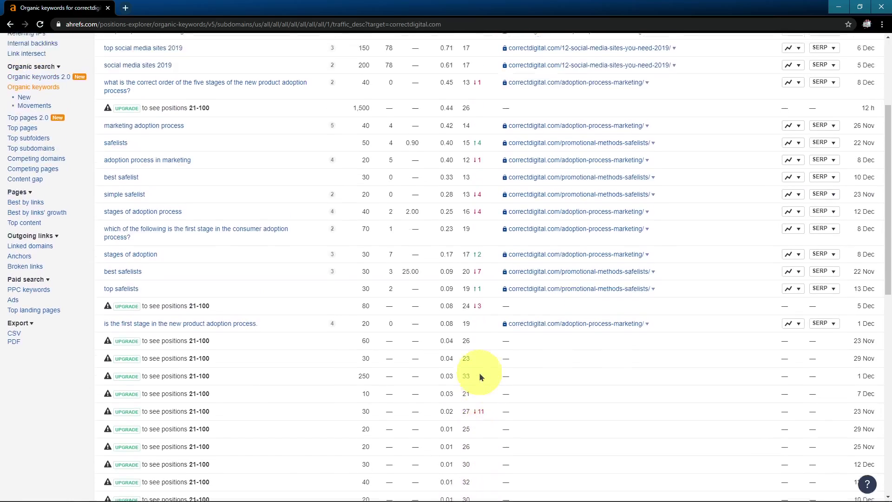
pyautogui.moveTo(478, 371)
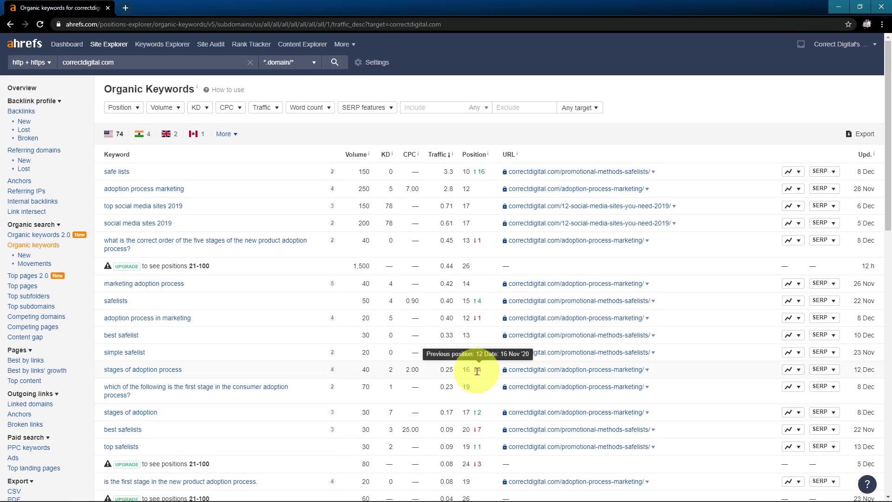